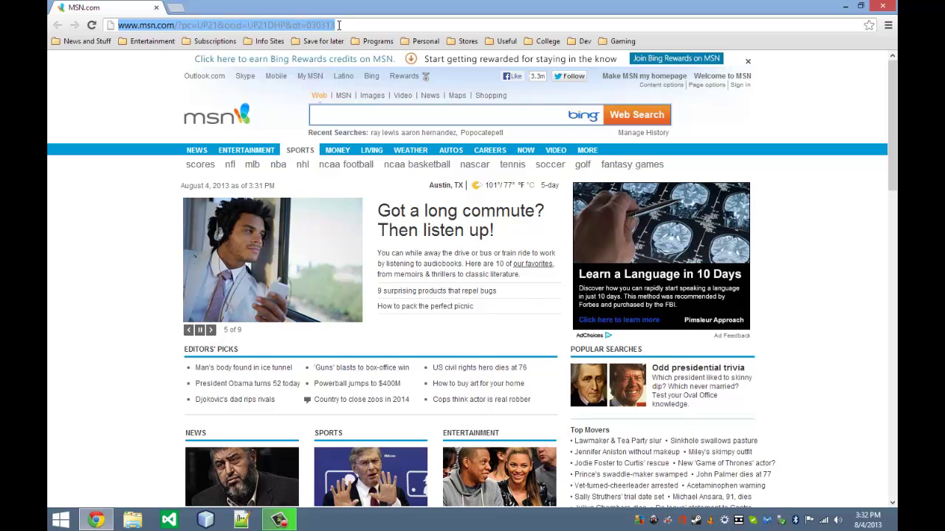
# Step: Load Google in Chrome, search for 'Firefox', and scroll to the mozilla.org result
pyautogui.write('google.')
pyautogui.press('Return')
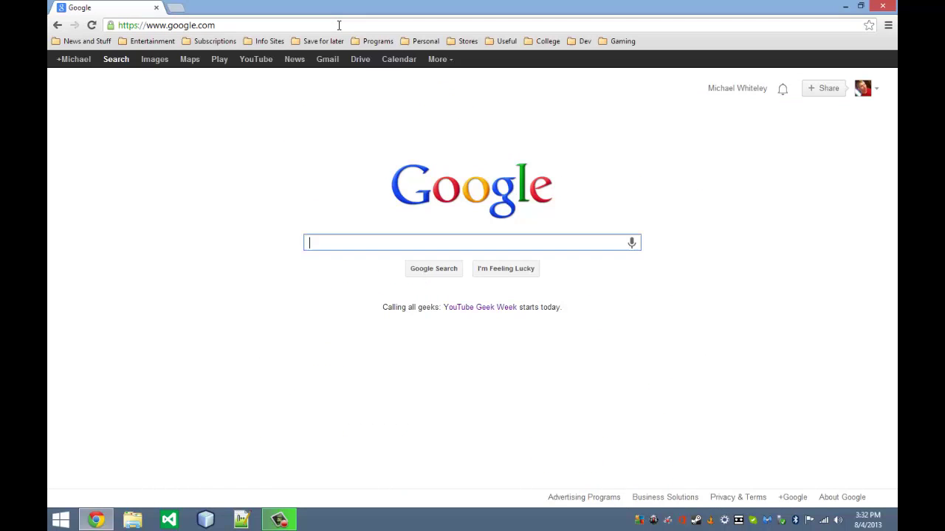
pyautogui.write('Firefox')
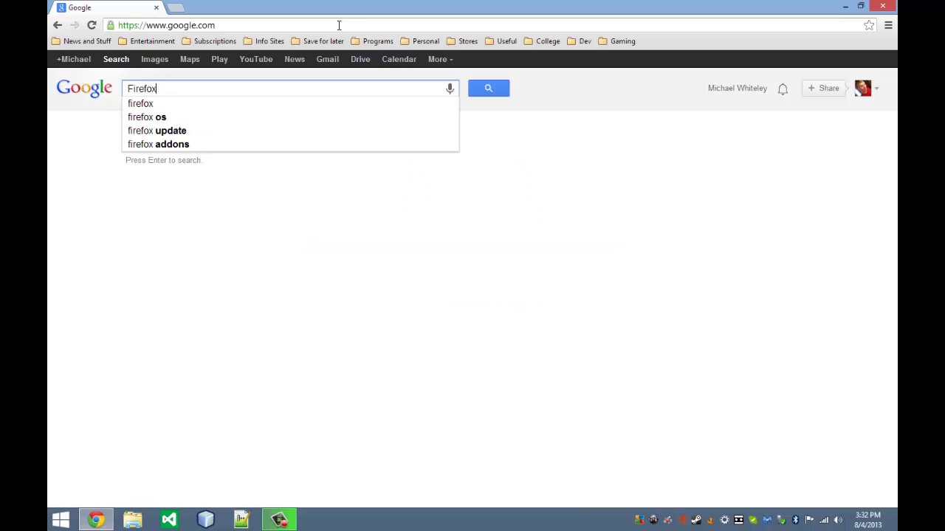
pyautogui.press('Return')
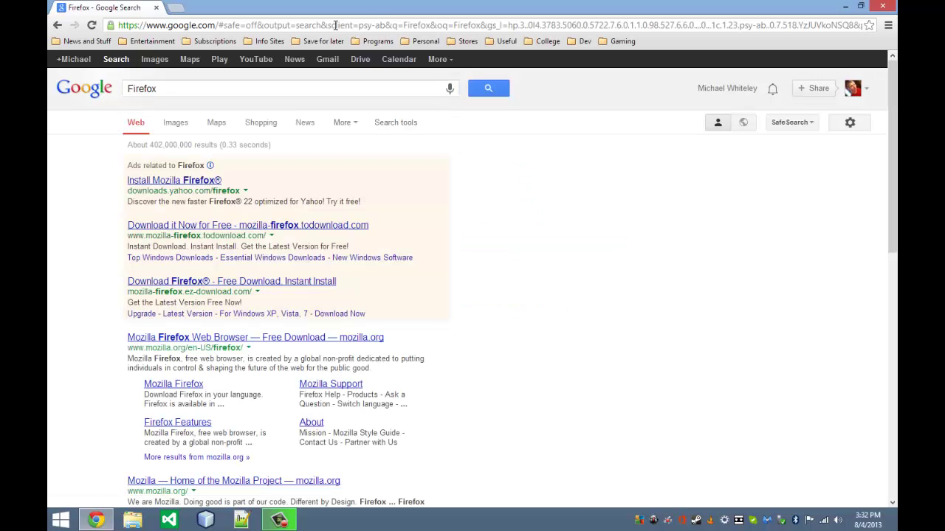
pyautogui.scroll(-2, 276, 71)
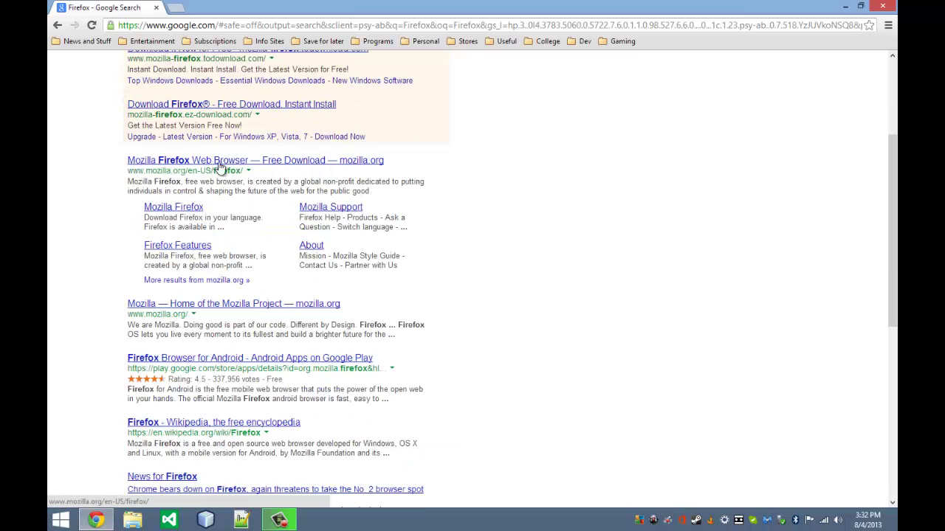
# Step: Download the Firefox installer from mozilla.org and run the setup file to install it
pyautogui.click(264, 163)
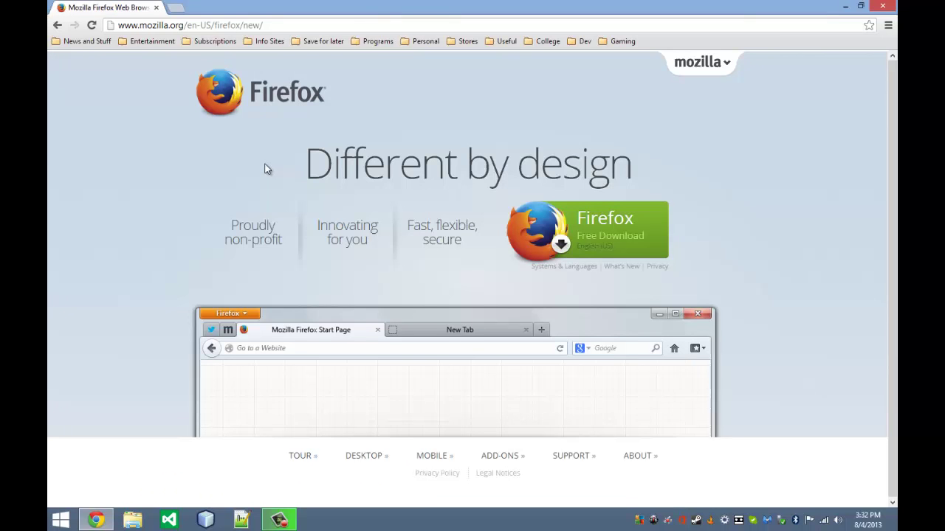
pyautogui.click(609, 235)
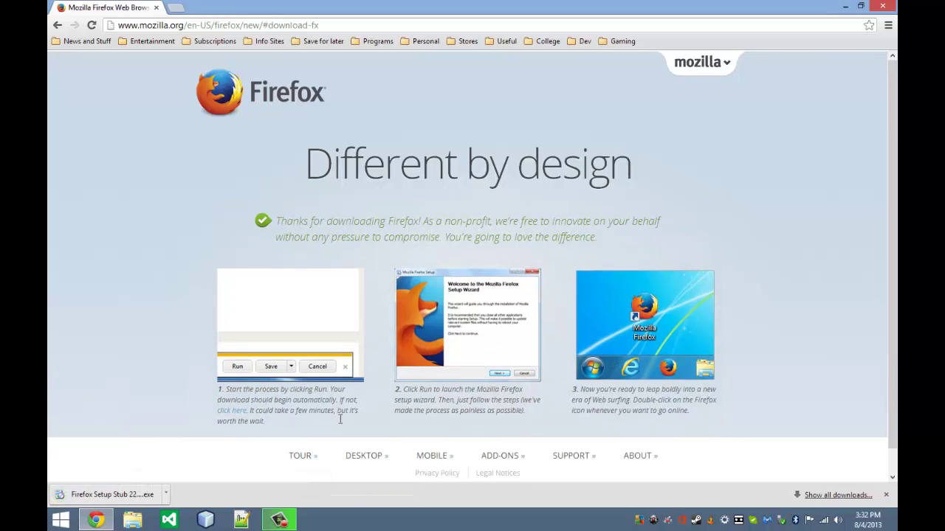
pyautogui.click(107, 494)
pyautogui.click(595, 363)
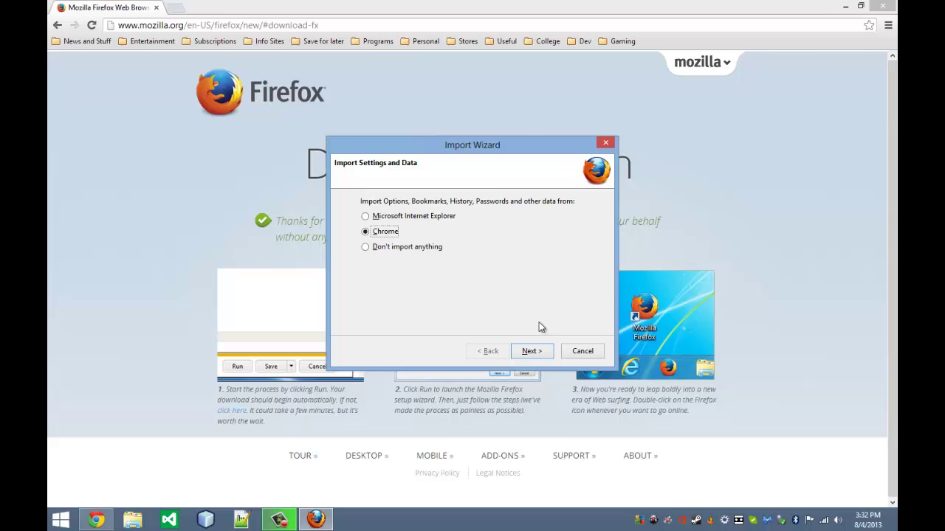
# Step: Skip importing browser data, decline making Firefox the default browser, and close Chrome
pyautogui.click(365, 249)
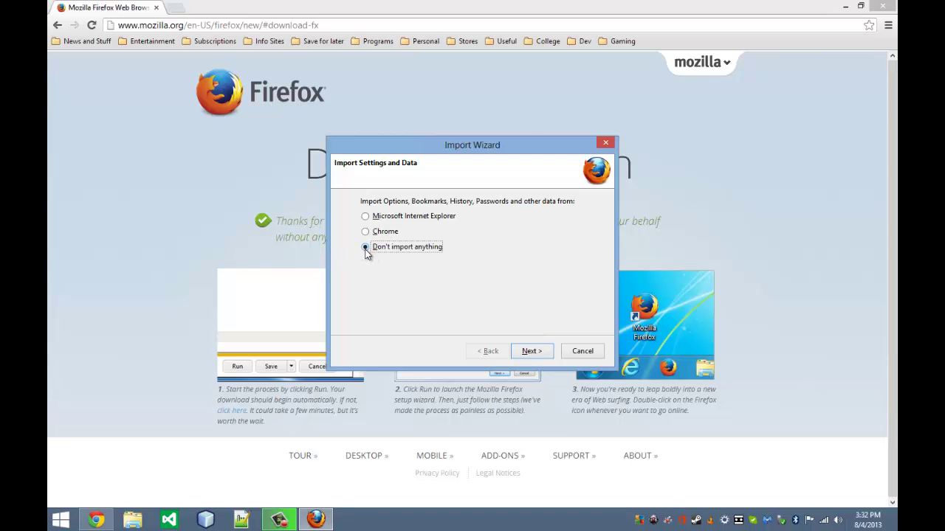
pyautogui.click(532, 352)
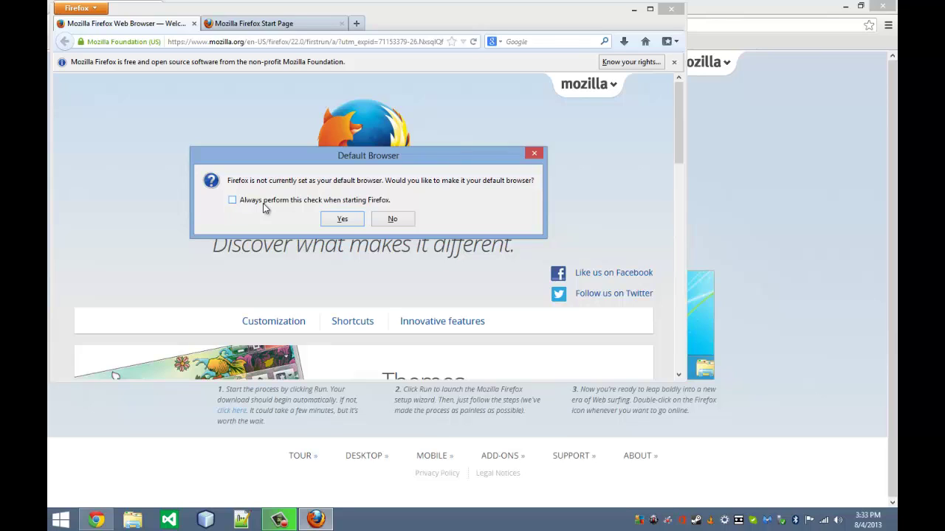
pyautogui.click(392, 219)
pyautogui.click(883, 6)
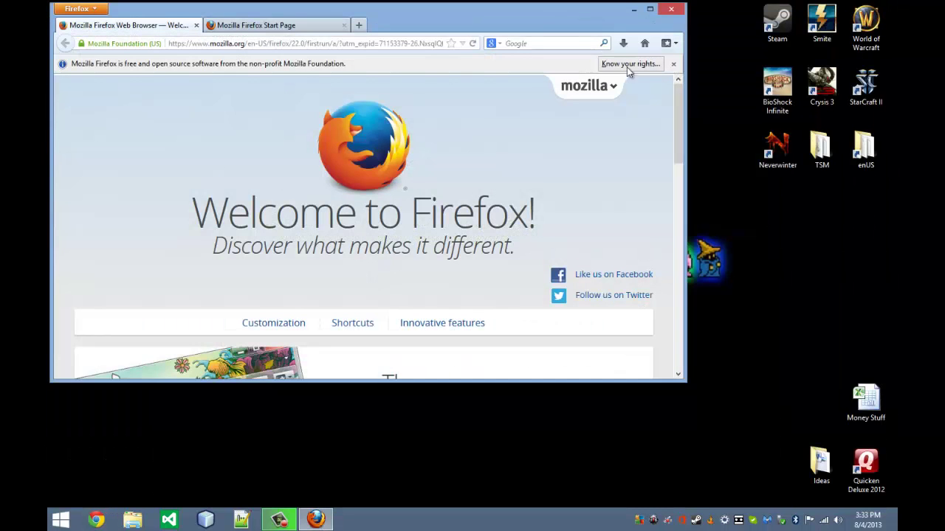
# Step: Maximize the Firefox window and close the 'Welcome to Firefox!' tab
pyautogui.click(650, 9)
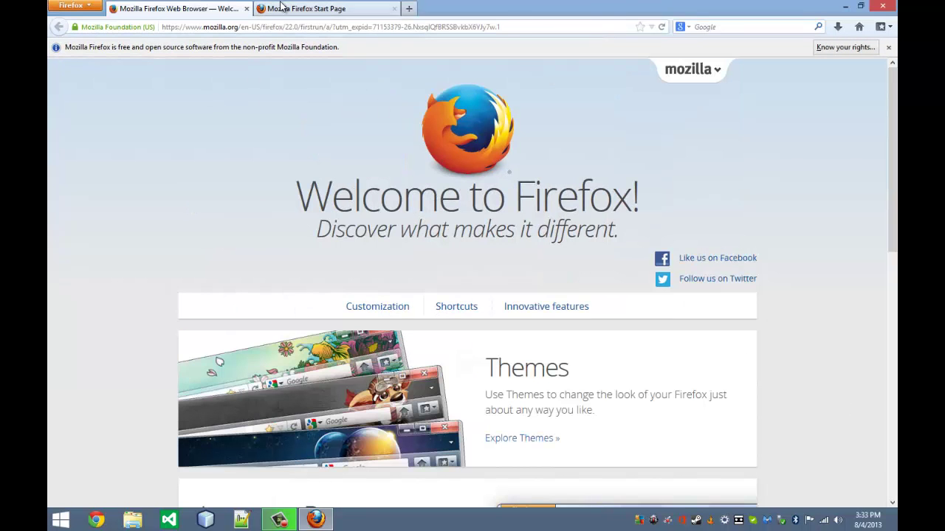
pyautogui.click(246, 9)
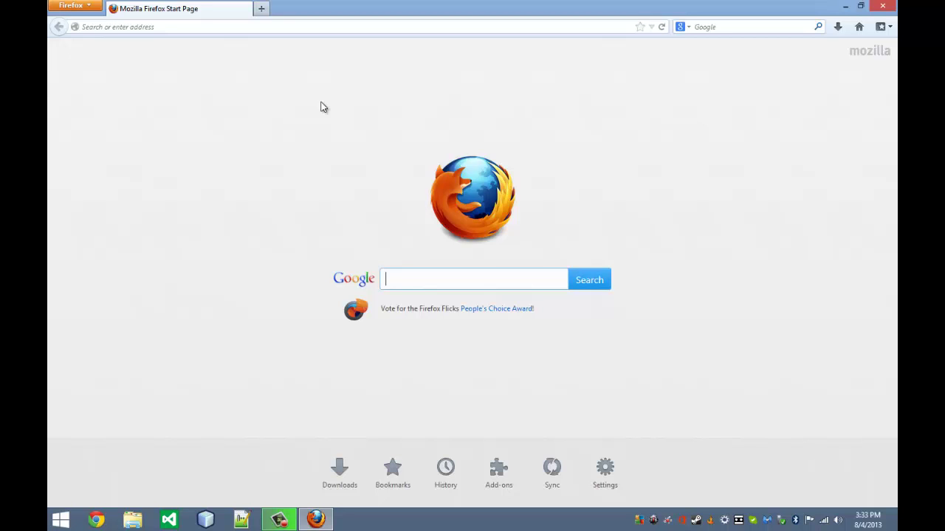
pyautogui.click(289, 26)
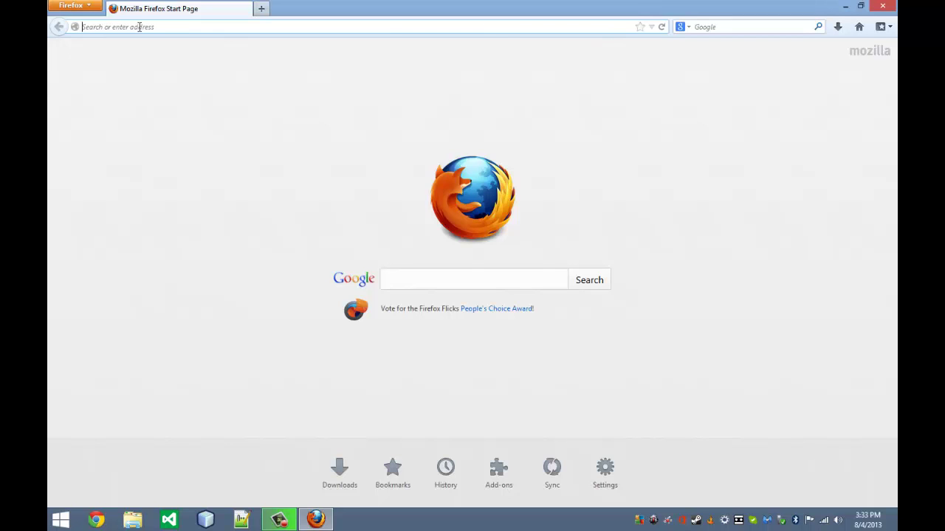
# Step: Load google.com in Firefox and search for 'html5'
pyautogui.write('goog')
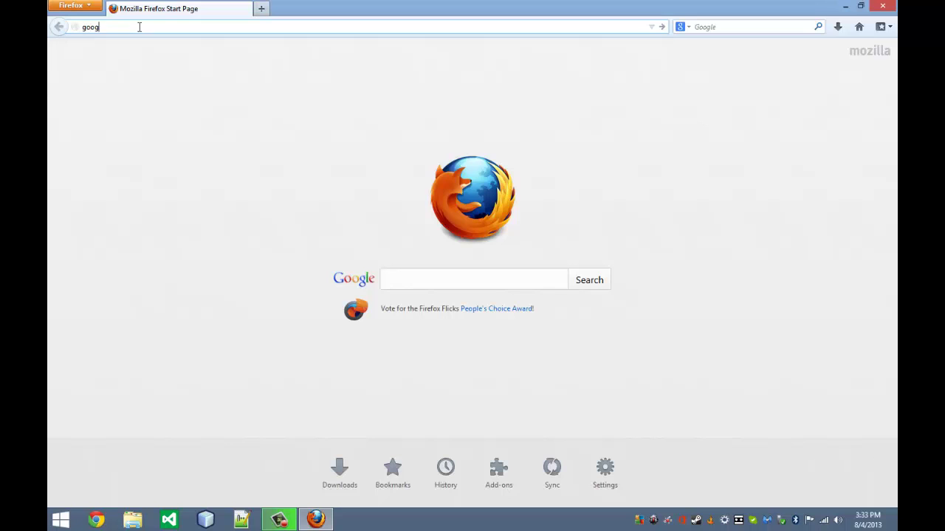
pyautogui.write('le.com')
pyautogui.press('Return')
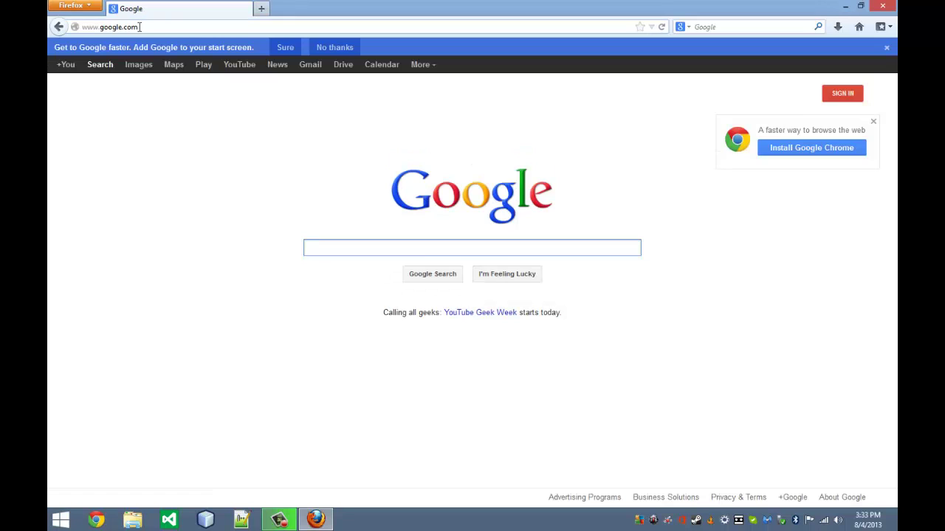
pyautogui.click(146, 28)
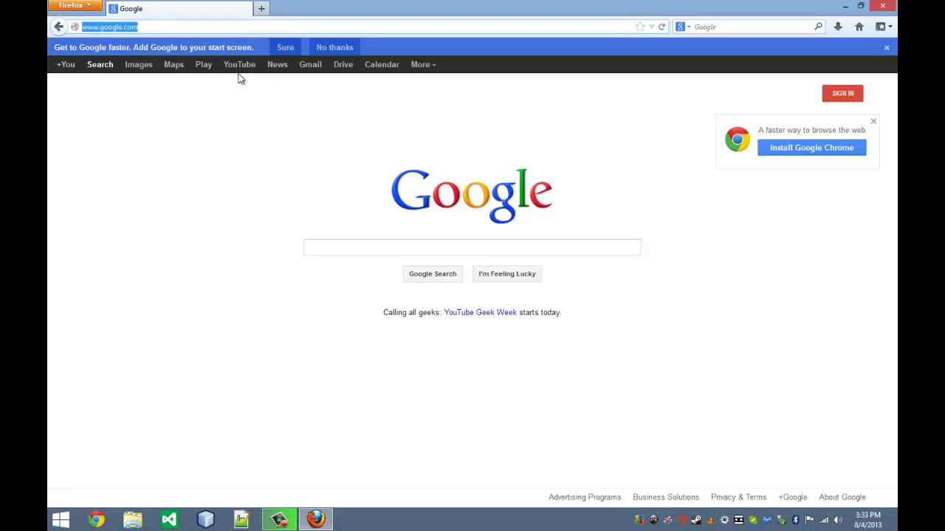
pyautogui.click(379, 248)
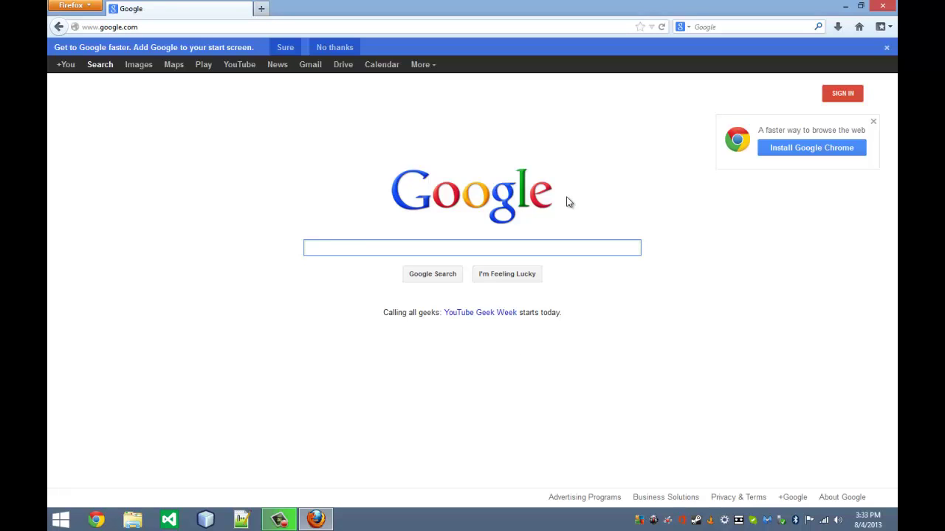
pyautogui.write('html5')
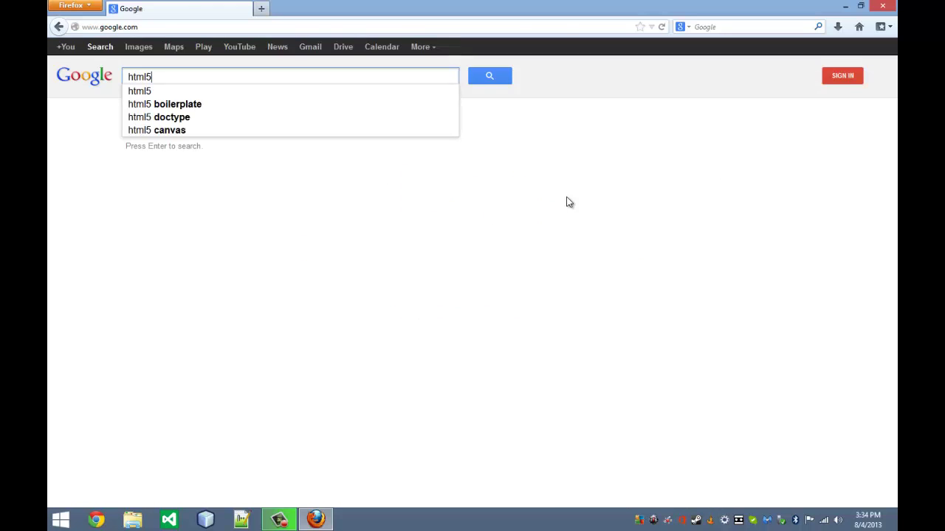
pyautogui.press('Return')
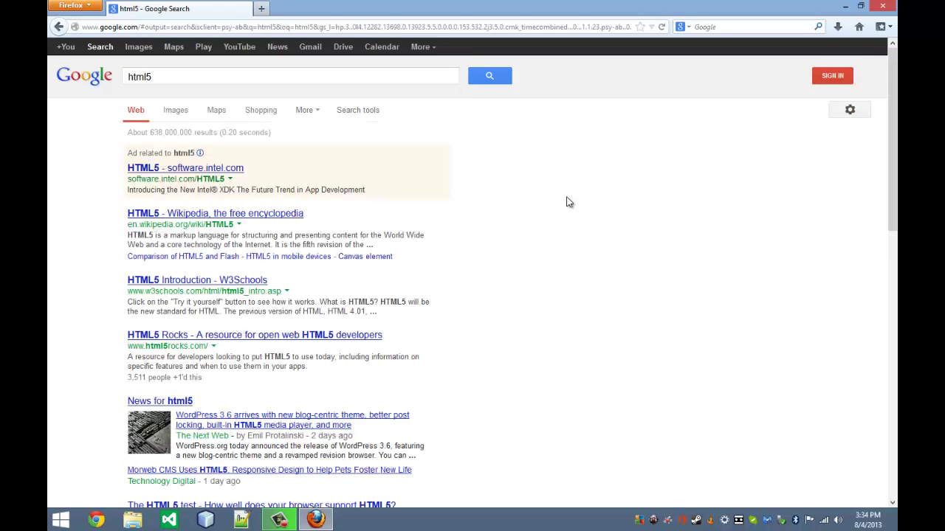
# Step: Open the 'HTML5 Introduction - W3Schools' result and view its page source from the right-click menu
pyautogui.click(196, 287)
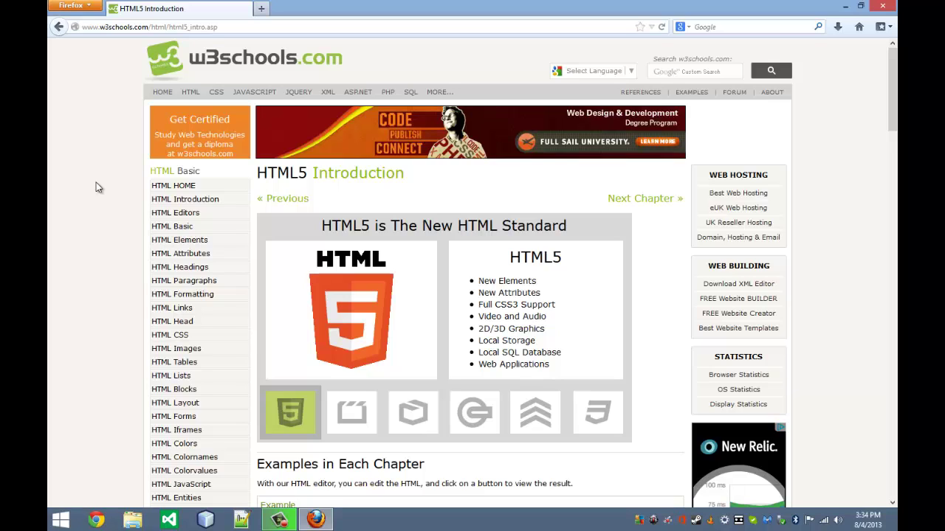
pyautogui.rightClick(96, 188)
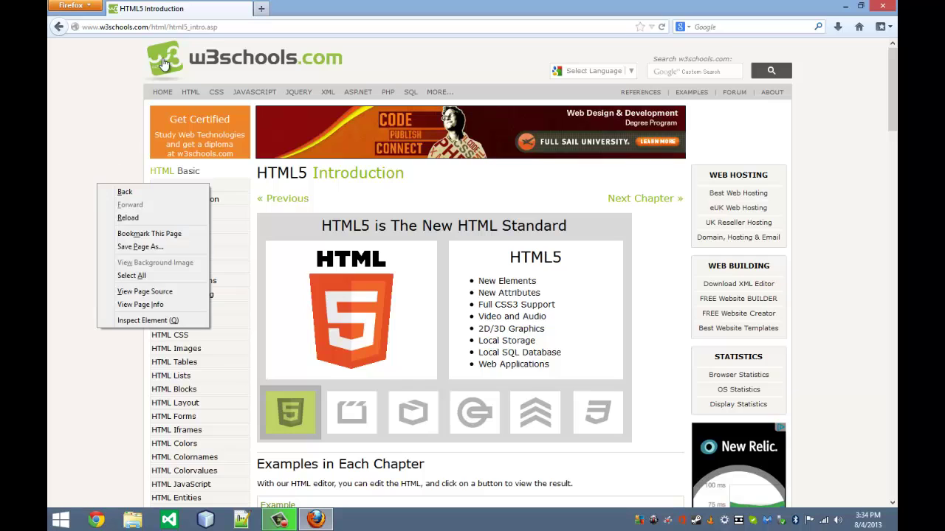
pyautogui.rightClick(56, 236)
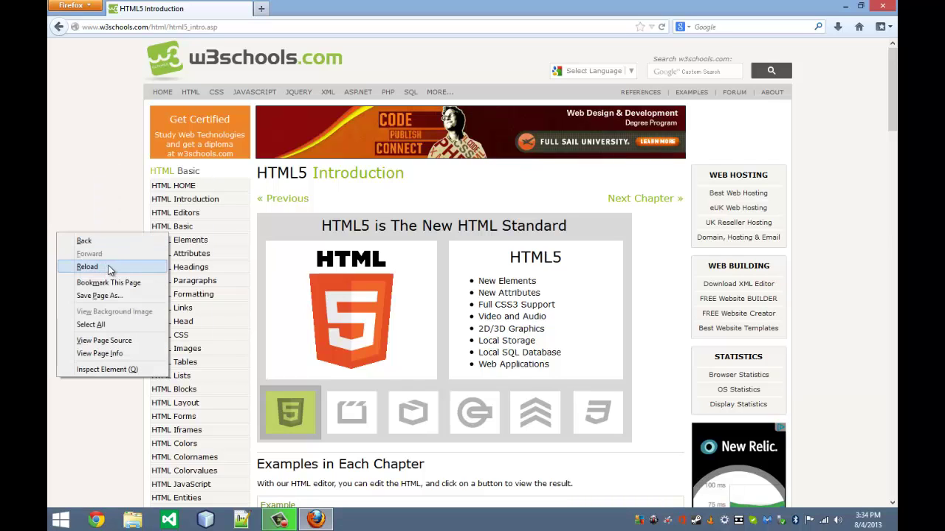
pyautogui.rightClick(496, 197)
pyautogui.rightClick(116, 199)
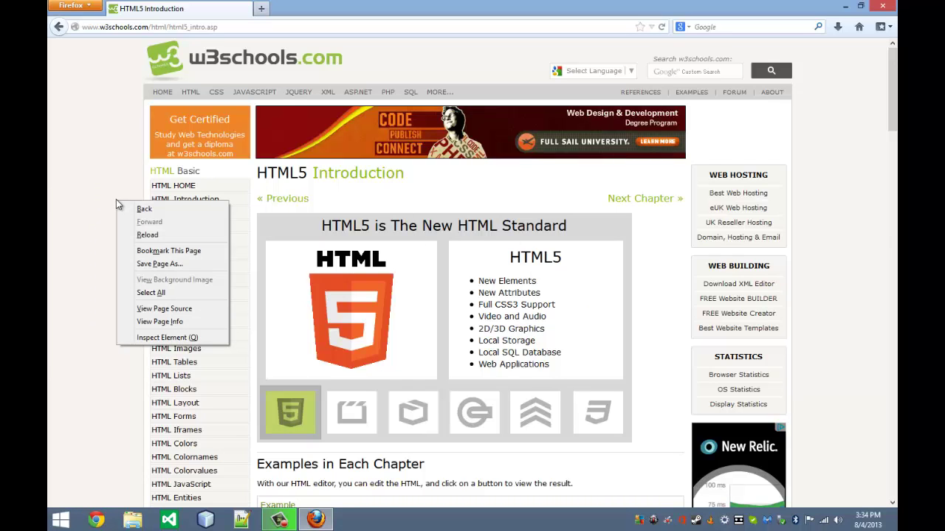
pyautogui.click(185, 308)
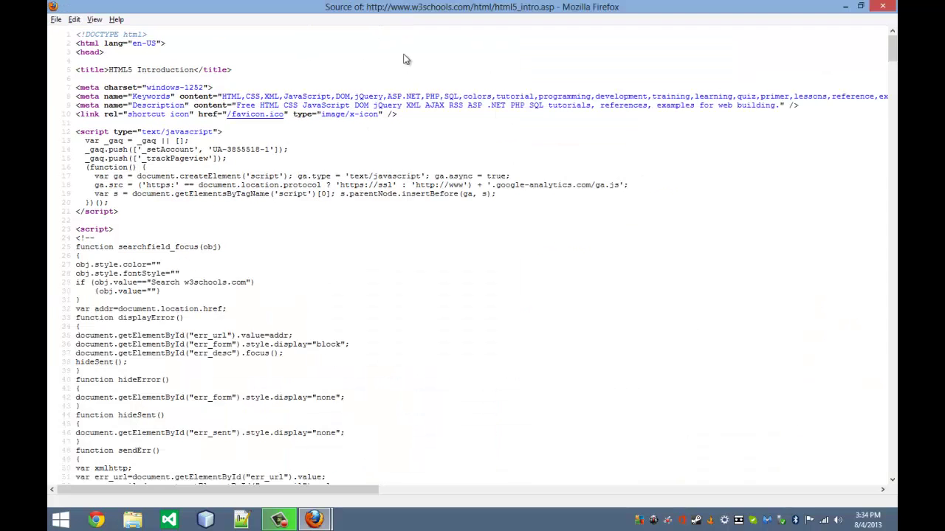
# Step: Maximize the 'Source of:' window and scroll through the markup to the /stdtheme.css link
pyautogui.click(392, 13)
pyautogui.scroll(-20, 176, 231)
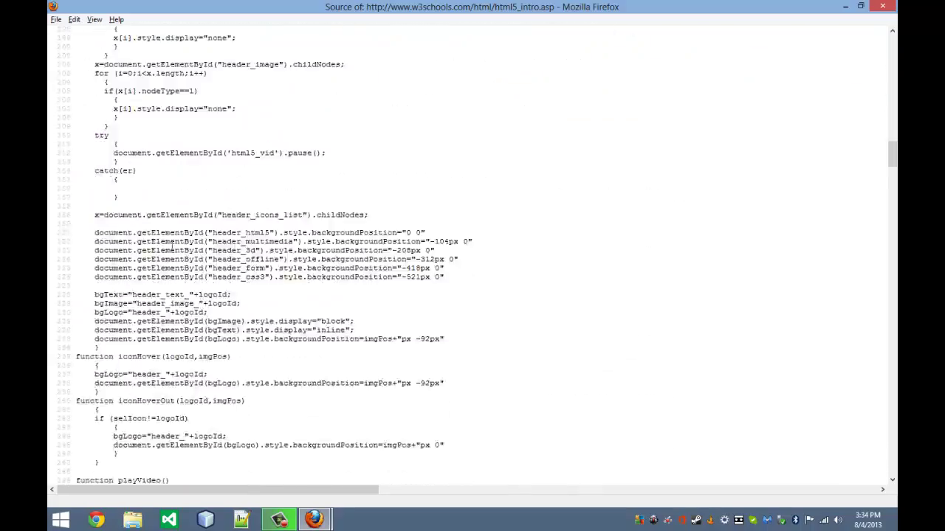
pyautogui.scroll(-20, 172, 250)
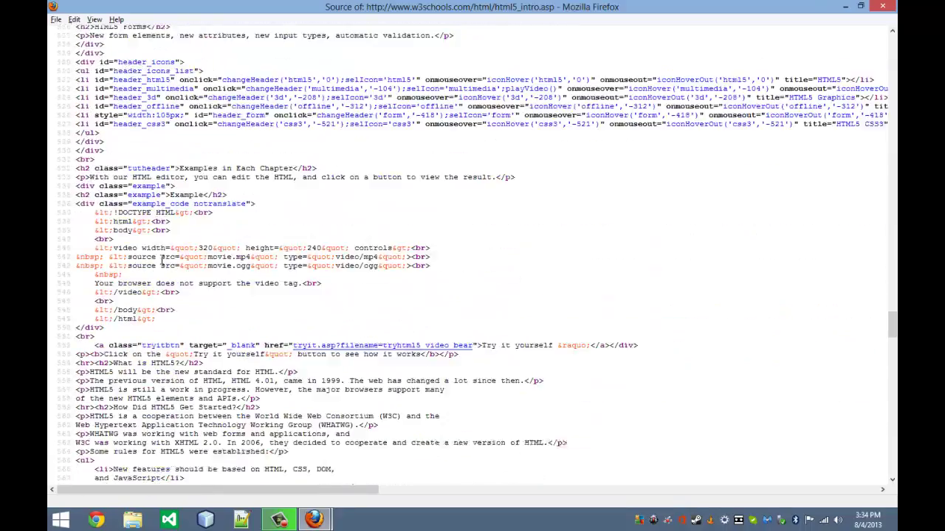
pyautogui.scroll(-20, 178, 260)
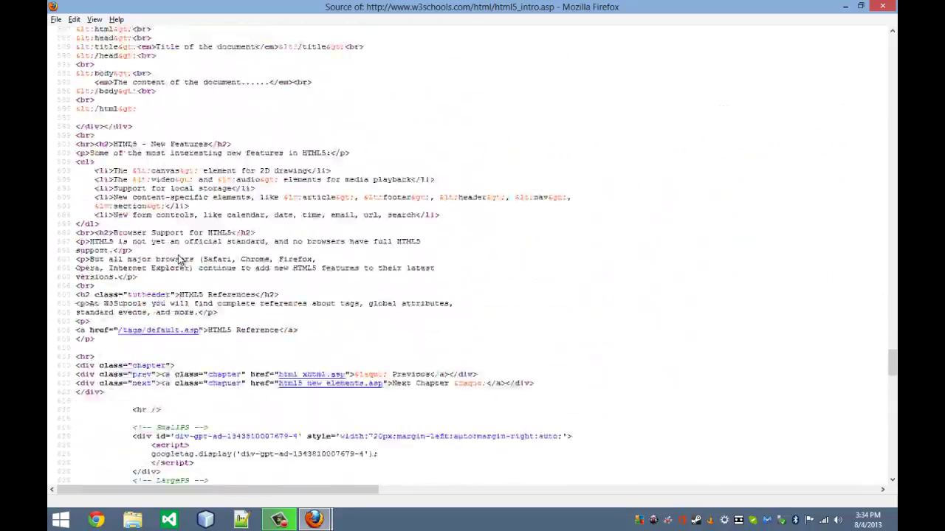
pyautogui.scroll(-20, 177, 260)
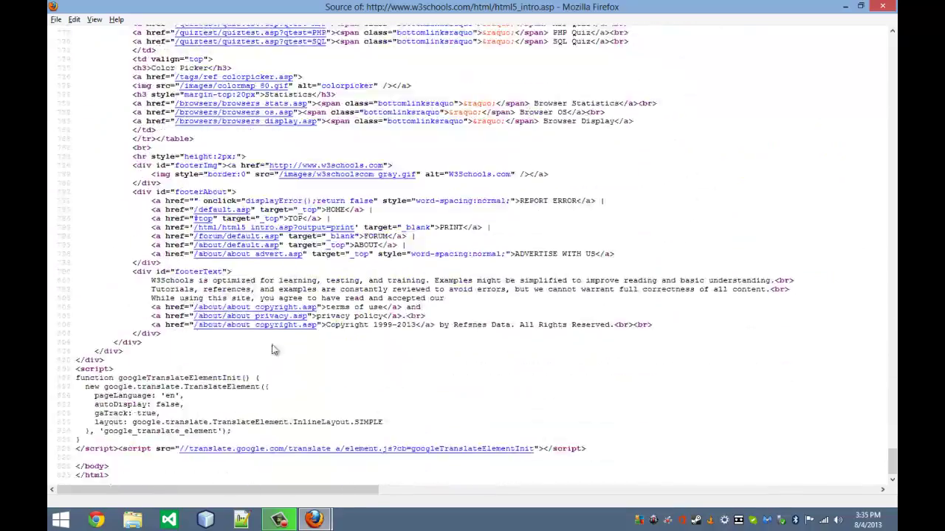
pyautogui.scroll(20, 272, 349)
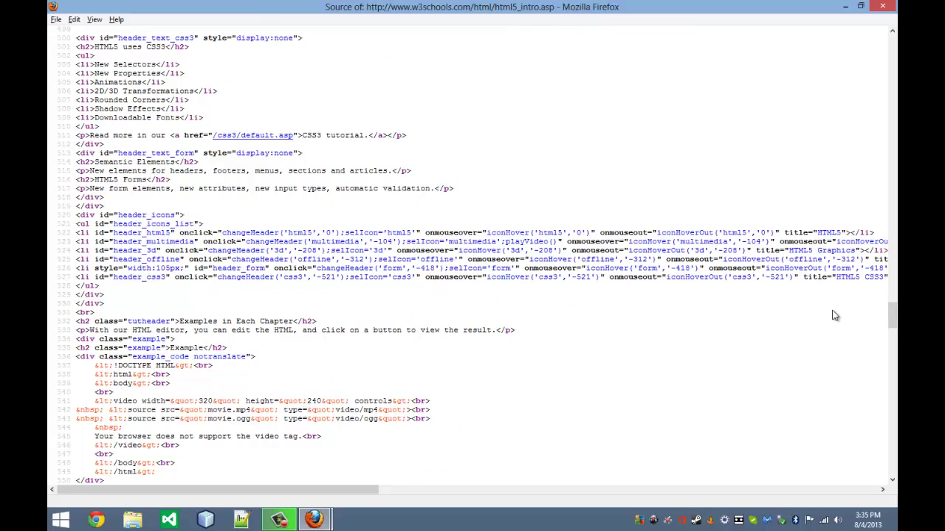
pyautogui.moveTo(893, 316); pyautogui.dragTo(892, 49)
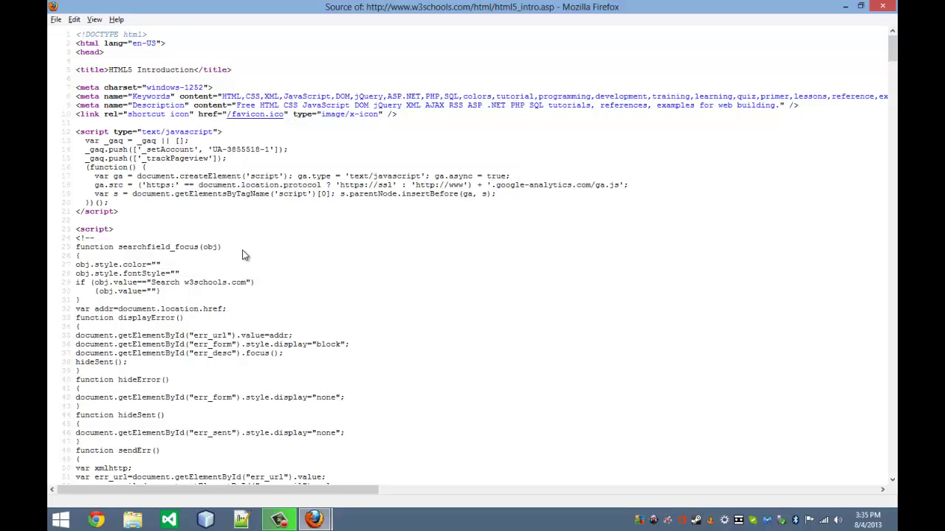
pyautogui.scroll(-12, 236, 288)
pyautogui.scroll(-3, 228, 297)
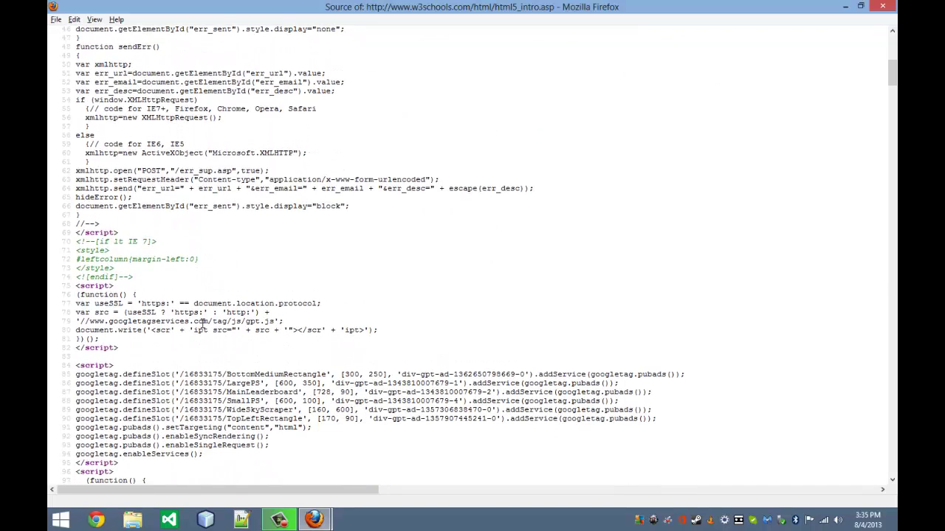
pyautogui.scroll(-10, 132, 311)
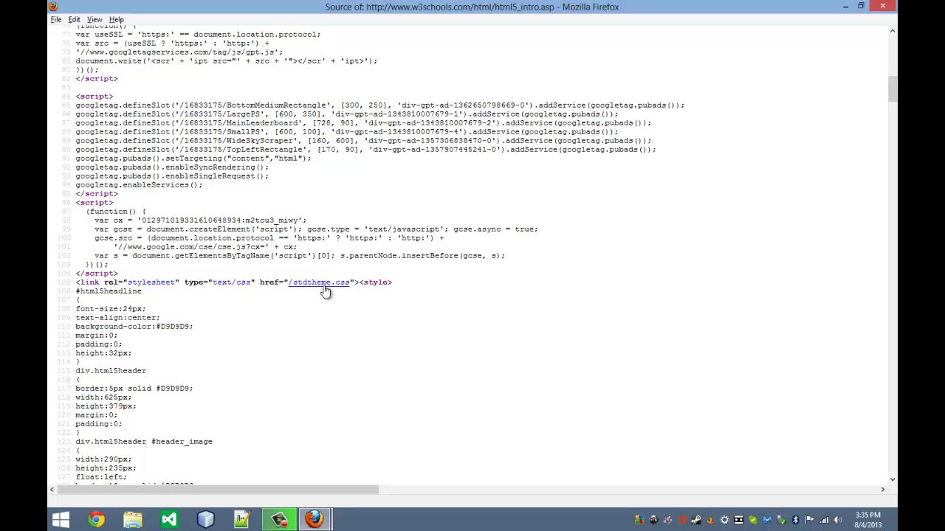
# Step: Open the /stdtheme.css source, scroll through the CSS, then close the source window
pyautogui.click(325, 288)
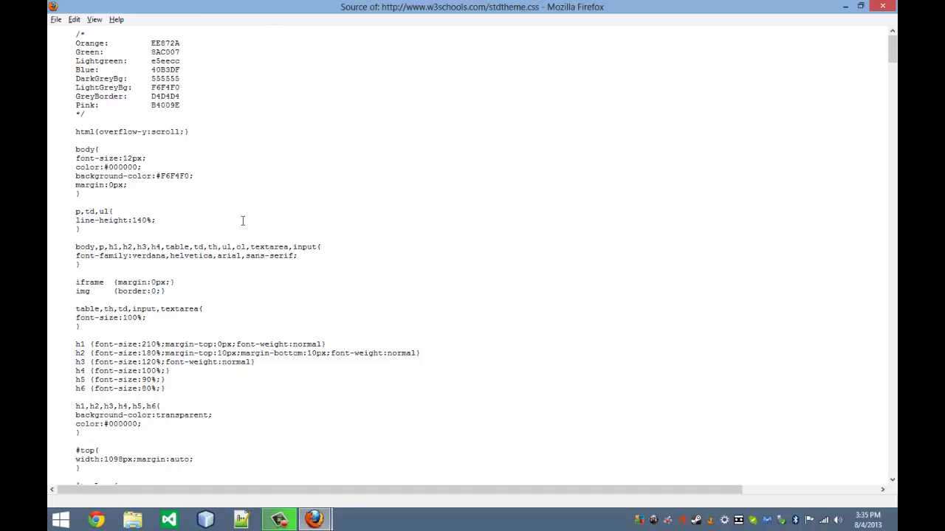
pyautogui.scroll(-15, 251, 244)
pyautogui.scroll(-15, 231, 237)
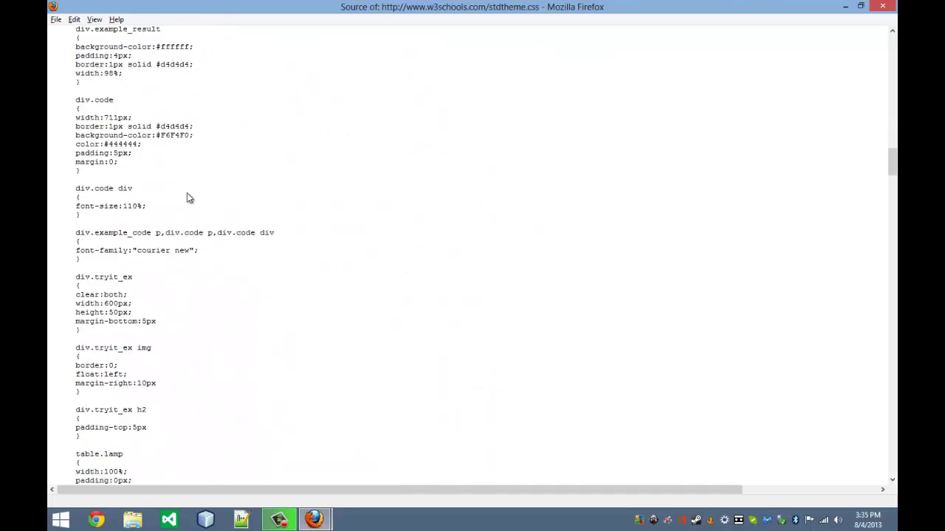
pyautogui.click(890, 6)
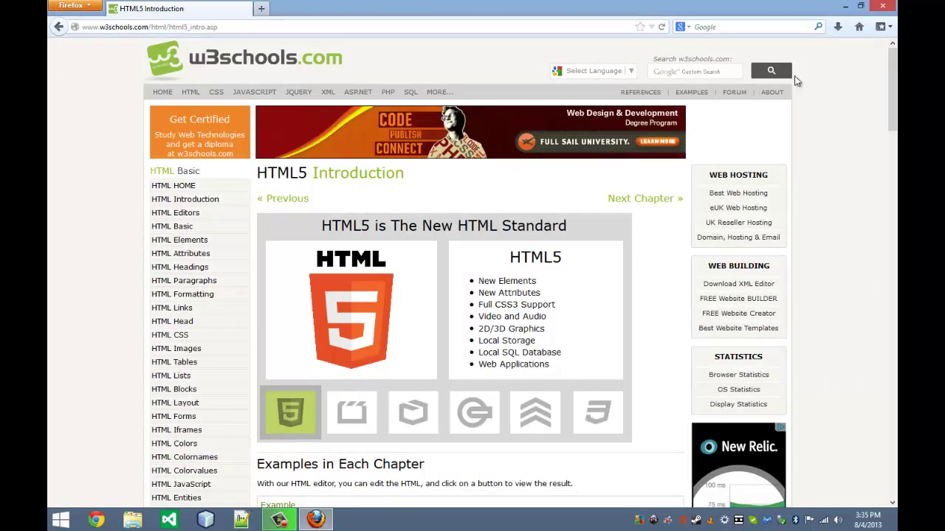